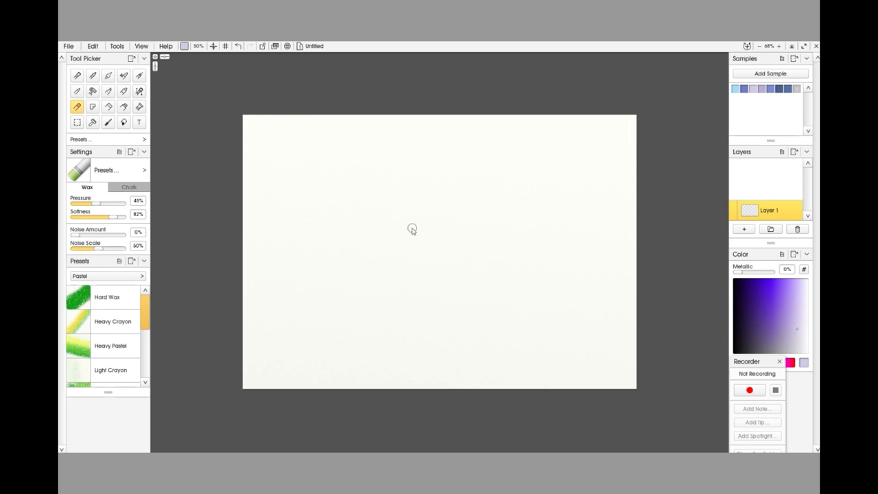
Step: Start a 1450 × 1010 px new painting and open the canvas surface options menu
left_click(69, 47)
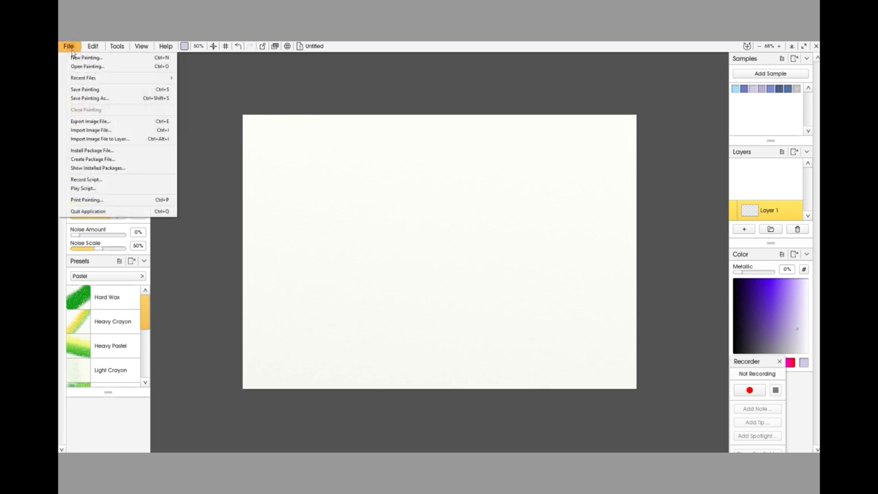
left_click(88, 59)
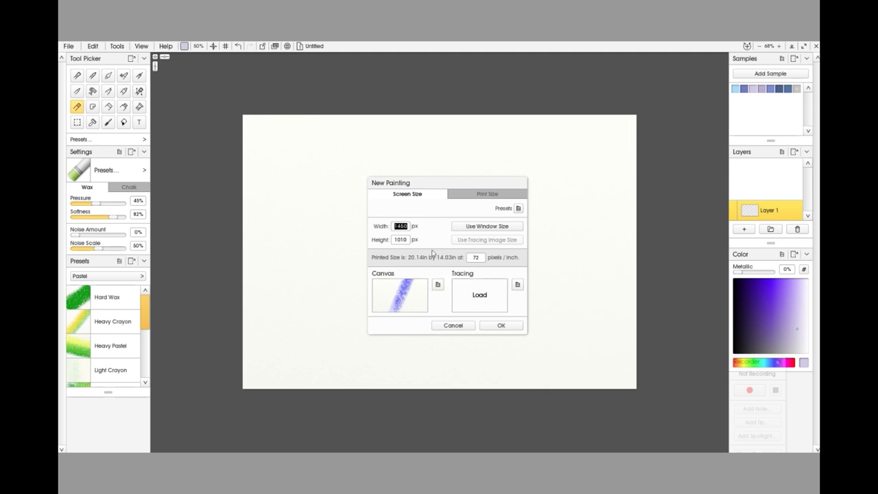
left_click(437, 285)
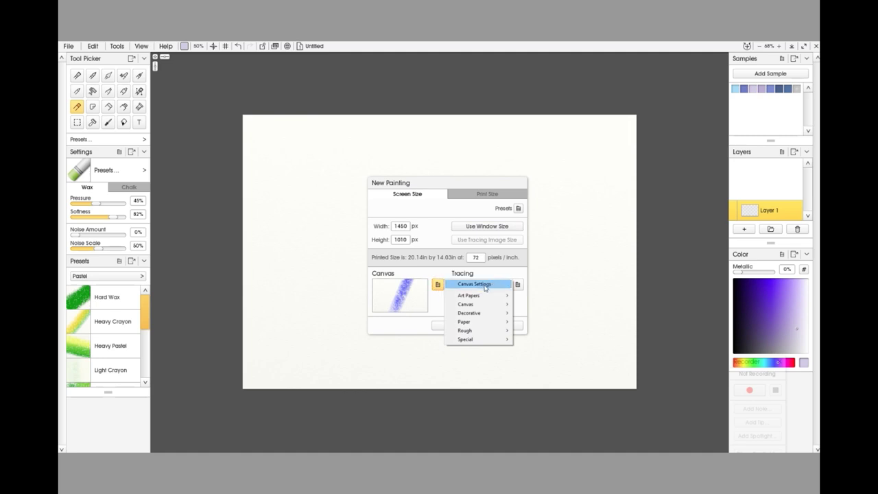
mouse_move(493, 341)
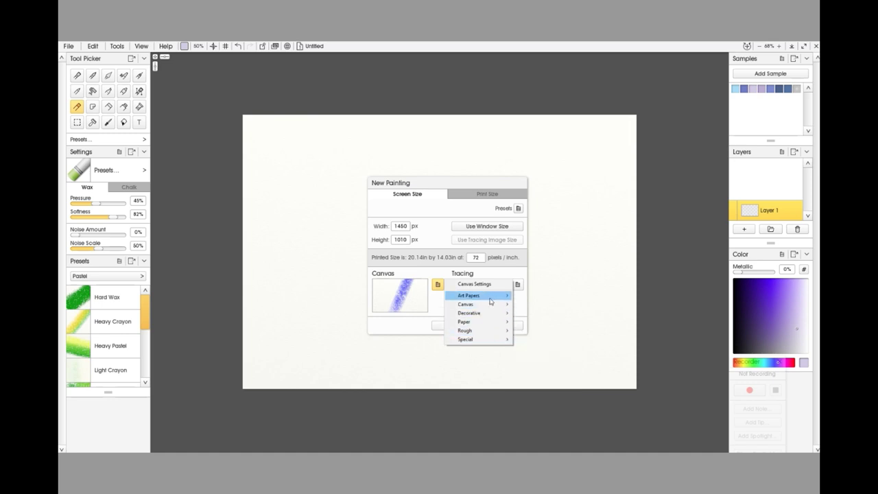
mouse_move(491, 300)
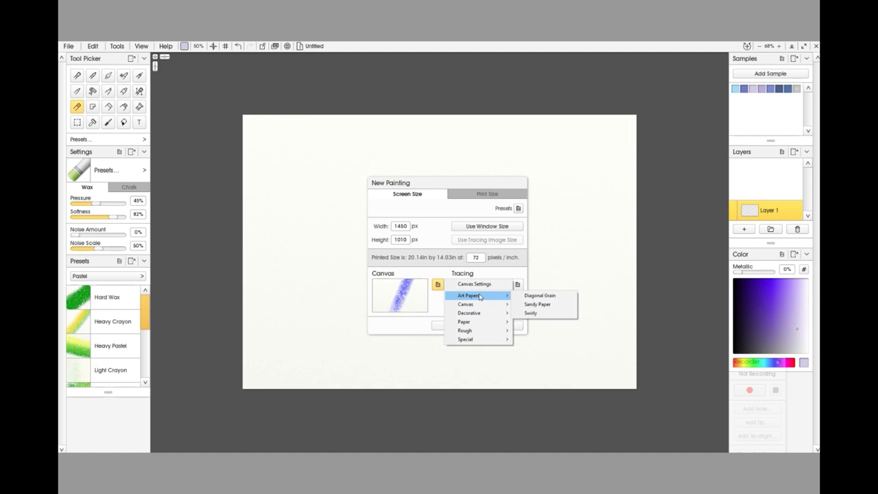
Step: In Canvas Settings, apply the Art Papers > Sandy Paper canvas preset
left_click(478, 285)
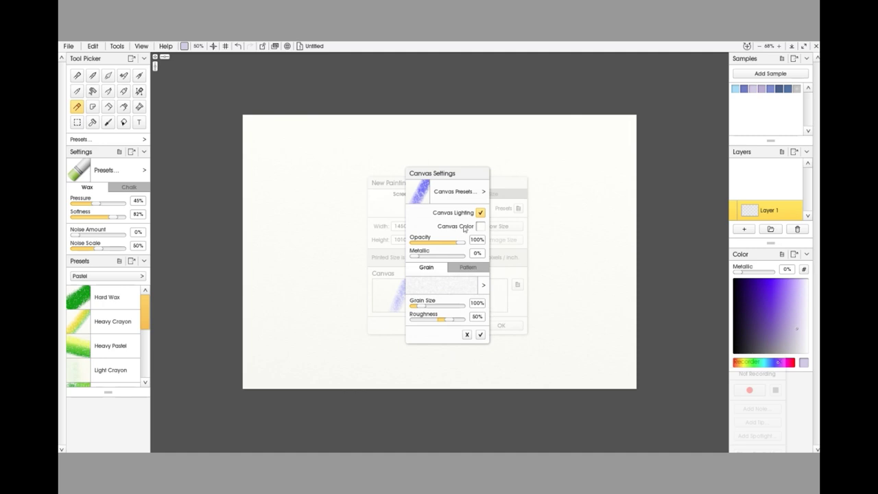
left_click(483, 192)
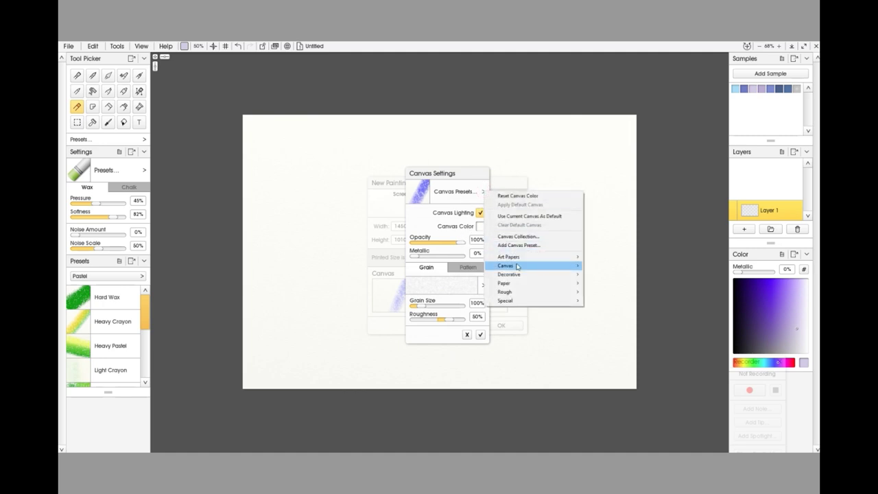
mouse_move(518, 258)
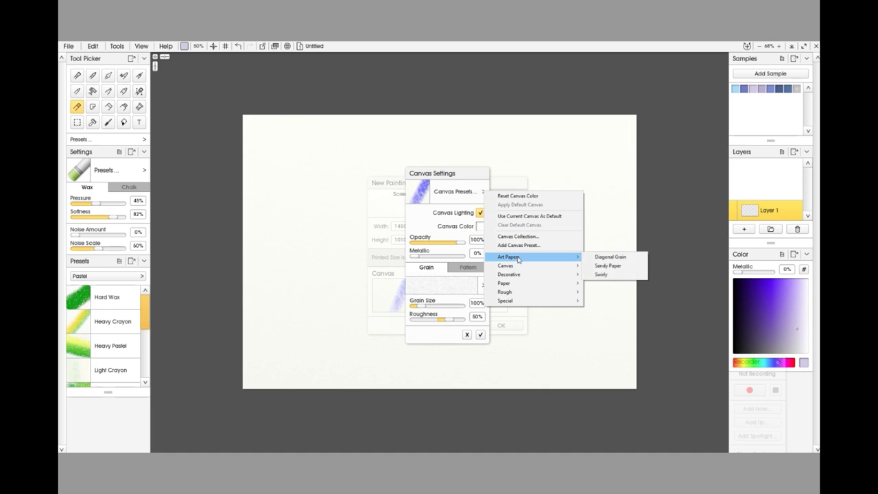
left_click(608, 267)
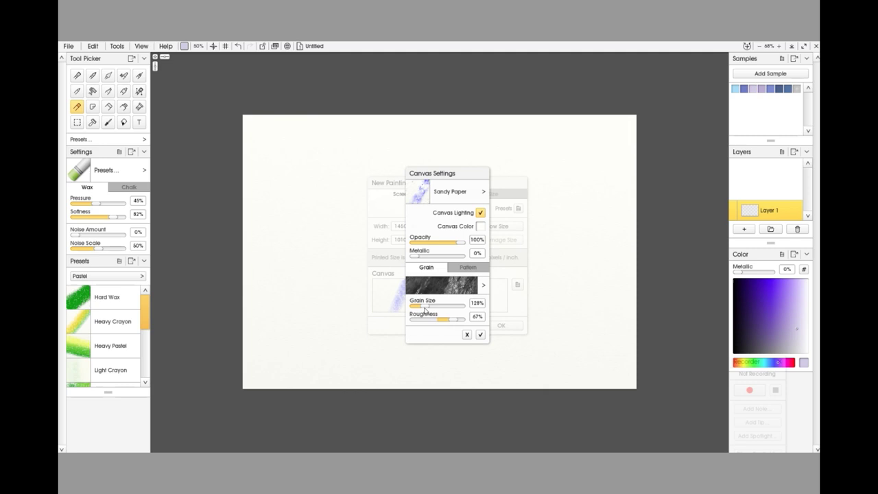
Step: Reduce the Sandy Paper grain size to 50% and the roughness to 20%
left_click_drag(425, 309, 410, 309)
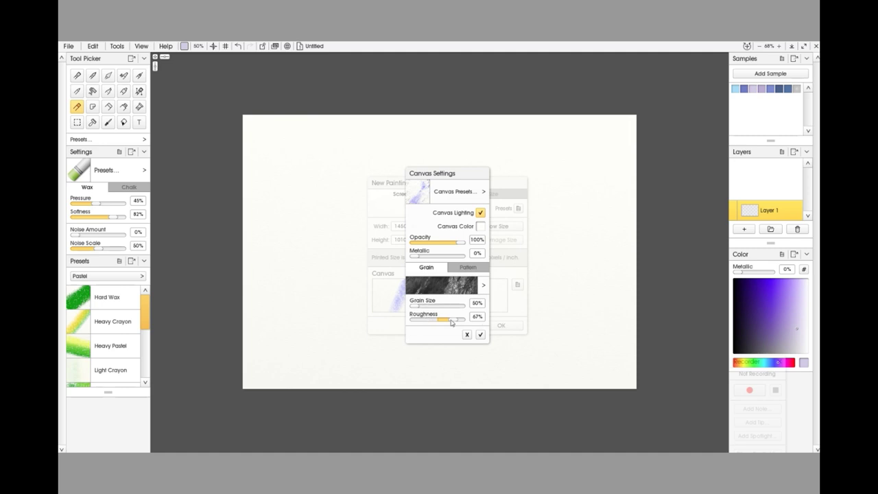
left_click_drag(454, 321, 412, 323)
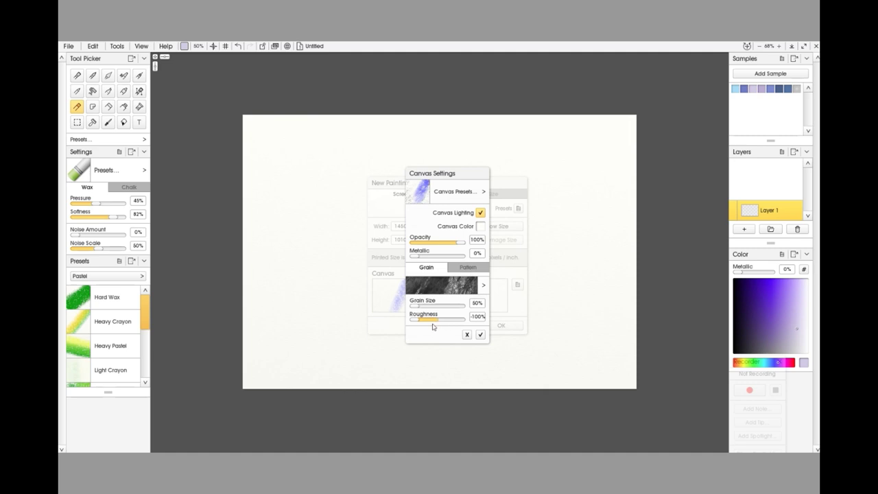
left_click_drag(417, 320, 441, 321)
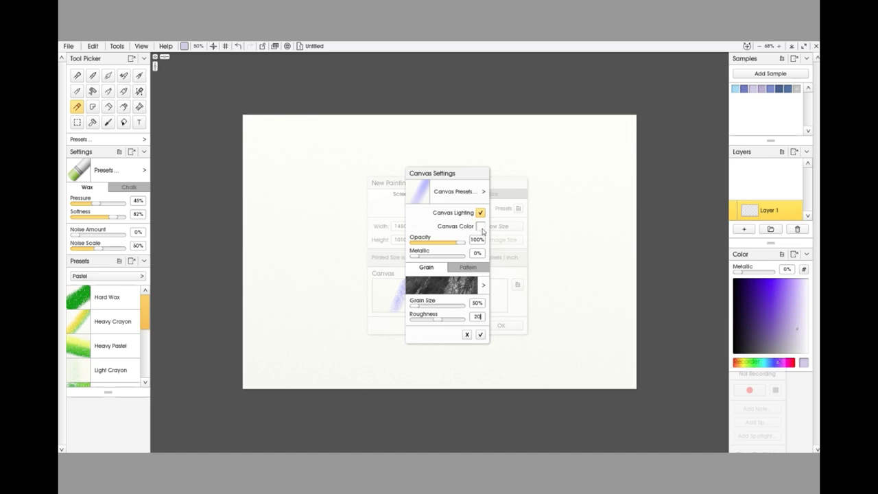
key("Return")
Step: Tint the canvas periwinkle blue (RGB 112, 121, 193) and create the painting Untitled-2
left_click(482, 228)
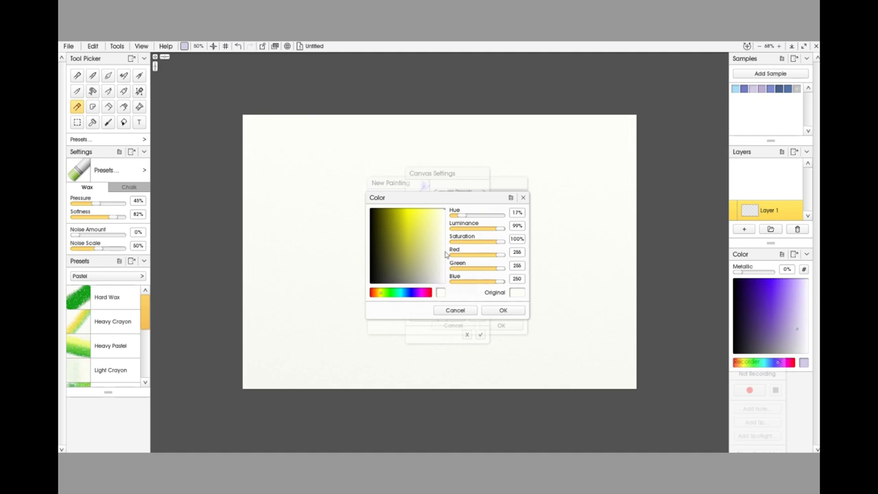
left_click(745, 91)
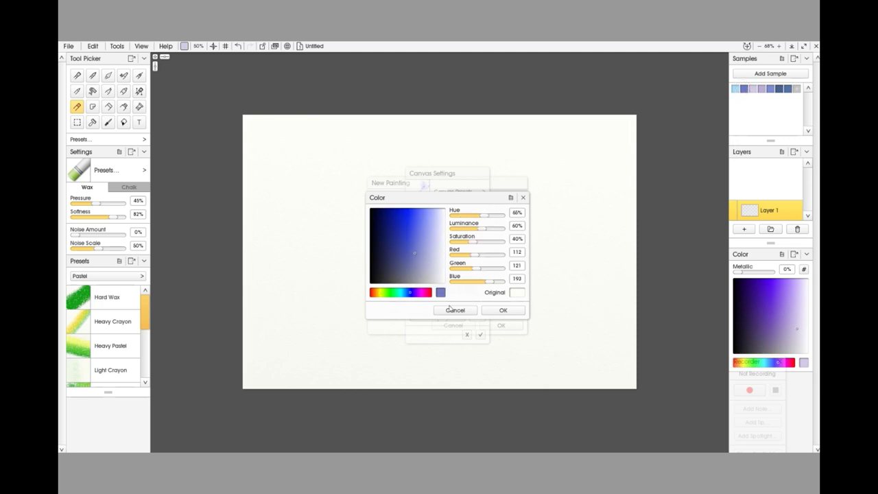
left_click(499, 312)
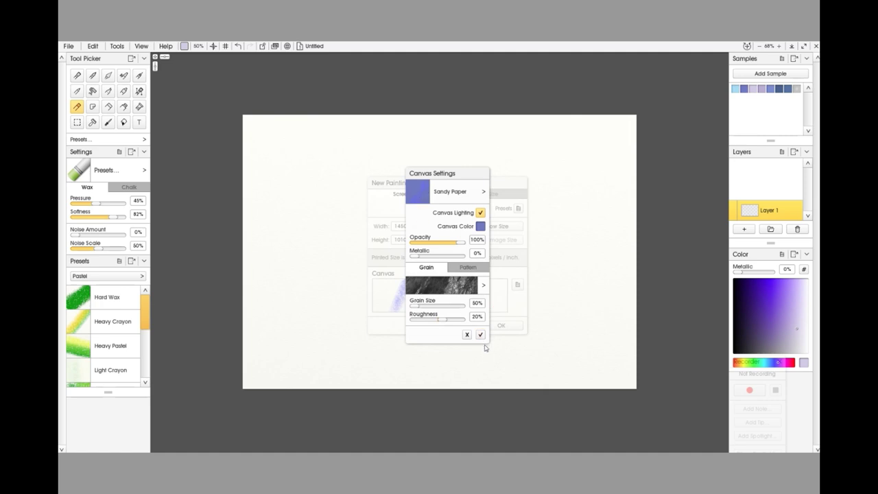
left_click(481, 335)
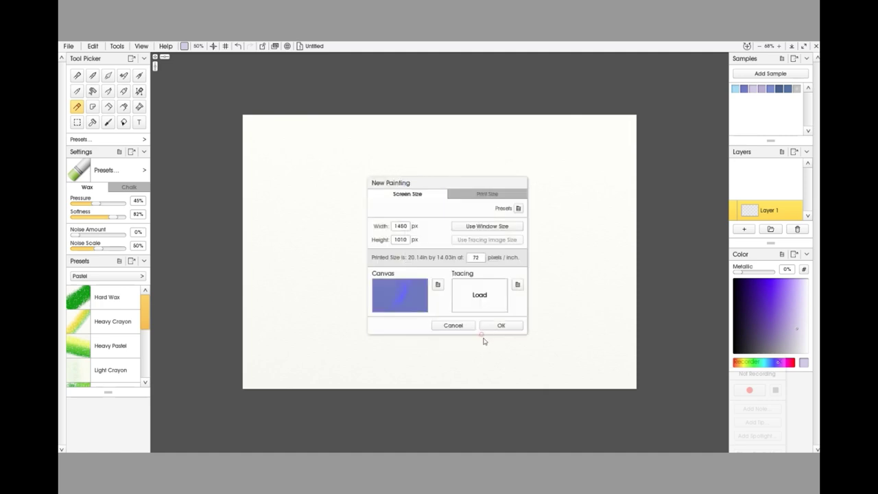
left_click(520, 327)
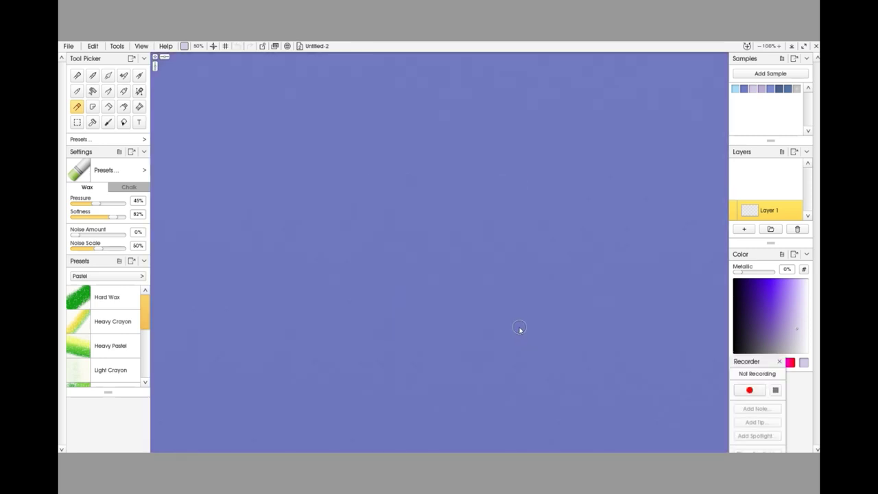
scroll(506, 281, "down", 3)
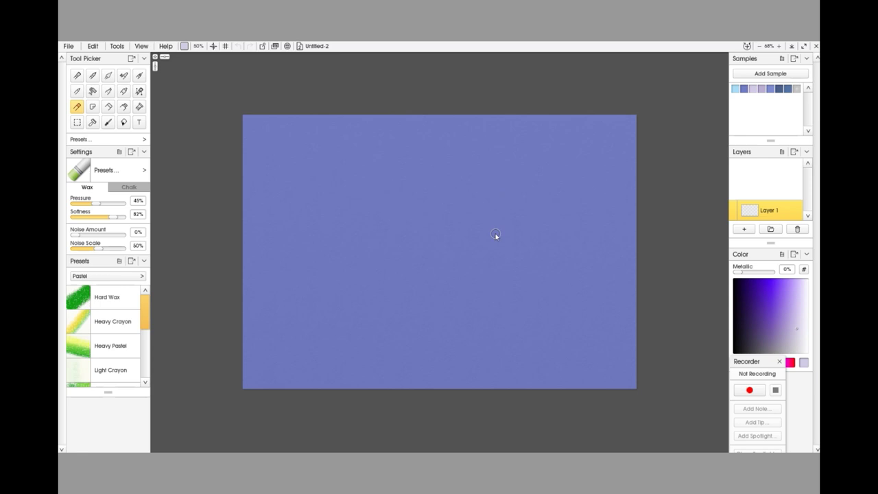
scroll(497, 218, "up", 3)
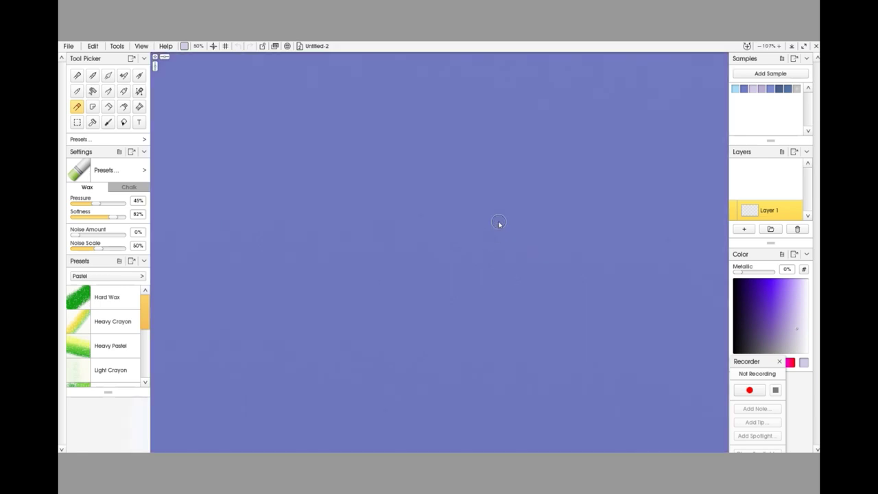
scroll(499, 224, "up", 5)
scroll(499, 225, "down", 4)
scroll(506, 245, "down", 2)
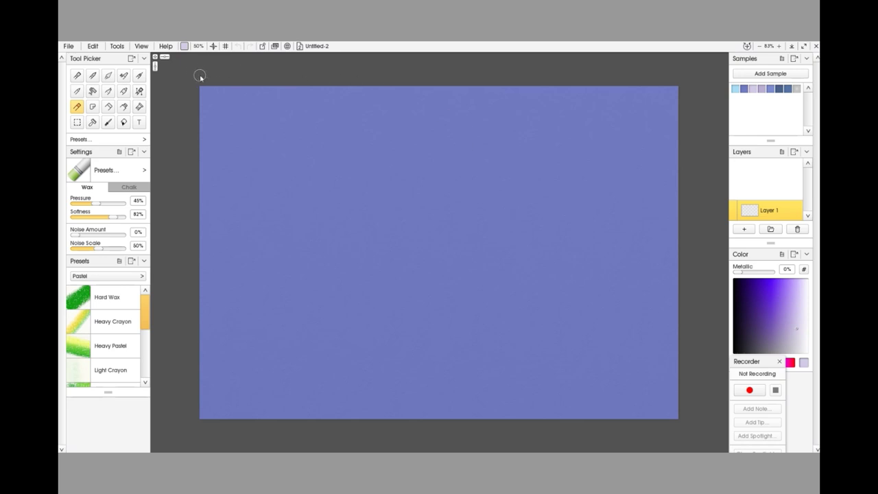
left_click(77, 75)
left_click(79, 107)
scroll(140, 323, "down", 5)
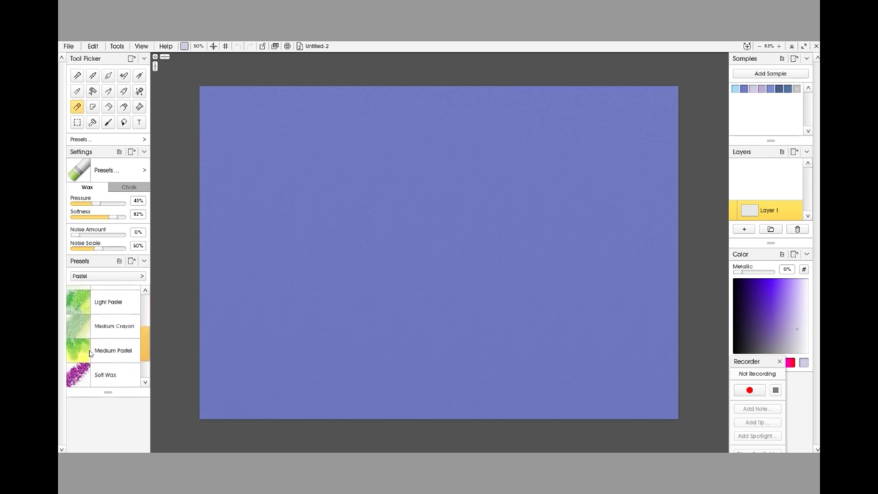
Step: Load the Pastel tool's Medium Pastel preset, leaving pressure at 30%
left_click(101, 350)
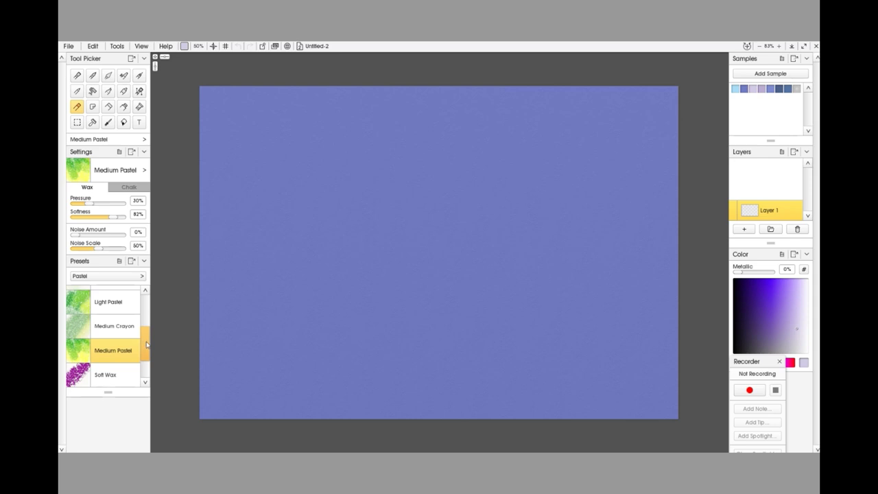
mouse_move(147, 343)
left_mouse_down()
mouse_move(149, 363)
mouse_move(145, 341)
left_mouse_up()
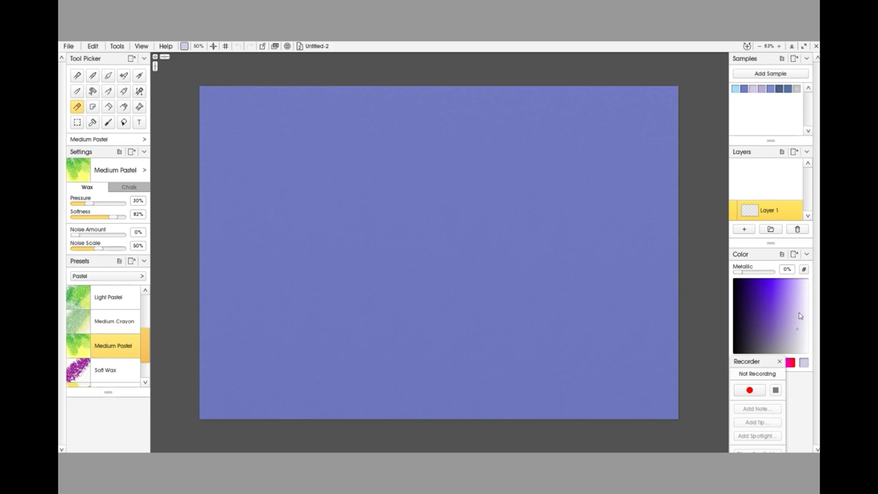
Step: Pick a lighter lavender and scribble pale pastel diagonally across the canvas centre
left_click_drag(797, 316, 802, 305)
mouse_move(449, 192)
left_mouse_down()
mouse_move(403, 261)
mouse_move(464, 190)
mouse_move(420, 267)
mouse_move(462, 208)
mouse_move(430, 248)
mouse_move(458, 221)
mouse_move(421, 281)
mouse_move(477, 204)
mouse_move(449, 252)
mouse_move(483, 213)
mouse_move(438, 280)
mouse_move(472, 239)
mouse_move(447, 294)
mouse_move(490, 232)
mouse_move(457, 286)
mouse_move(498, 241)
mouse_move(466, 298)
mouse_move(519, 238)
mouse_move(463, 306)
mouse_move(515, 254)
mouse_move(473, 322)
left_mouse_up()
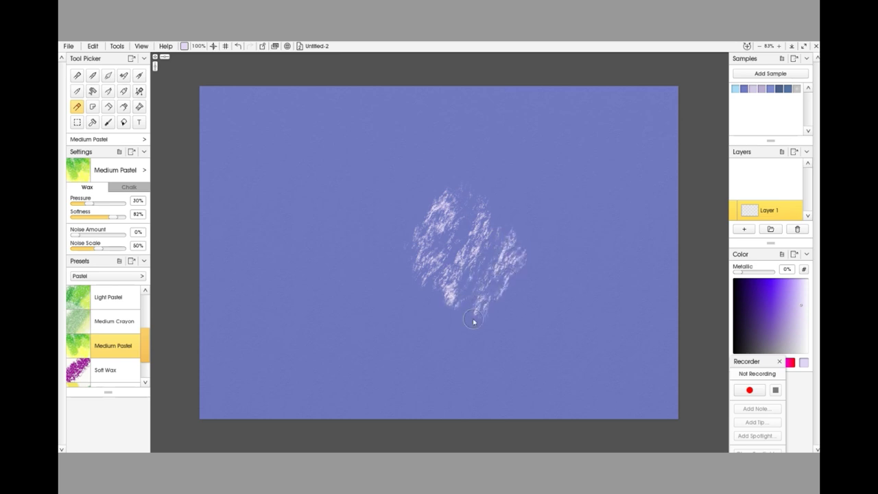
mouse_move(420, 199)
left_mouse_down()
mouse_move(411, 232)
mouse_move(449, 199)
mouse_move(427, 256)
mouse_move(456, 216)
mouse_move(453, 230)
mouse_move(479, 211)
mouse_move(440, 279)
mouse_move(461, 228)
mouse_move(454, 234)
mouse_move(478, 234)
mouse_move(457, 281)
mouse_move(477, 277)
mouse_move(499, 246)
mouse_move(490, 273)
mouse_move(512, 254)
mouse_move(490, 312)
mouse_move(508, 242)
mouse_move(492, 238)
mouse_move(473, 255)
mouse_move(484, 258)
mouse_move(472, 304)
mouse_move(479, 211)
mouse_move(426, 254)
mouse_move(419, 234)
mouse_move(401, 248)
mouse_move(416, 198)
mouse_move(431, 196)
mouse_move(414, 243)
mouse_move(427, 235)
mouse_move(428, 255)
mouse_move(476, 213)
mouse_move(465, 275)
mouse_move(472, 295)
mouse_move(515, 257)
left_mouse_up()
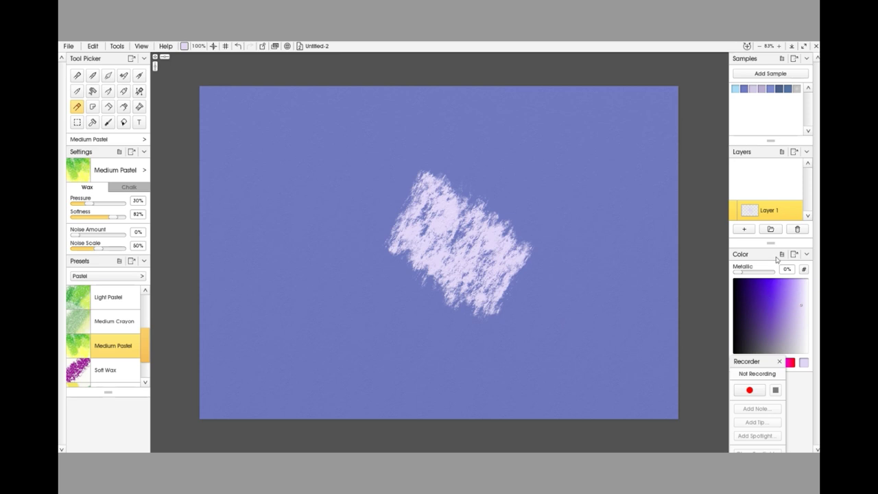
Step: Layer dark blue pastel over the centre and left side of the pale scribble
left_click(781, 90)
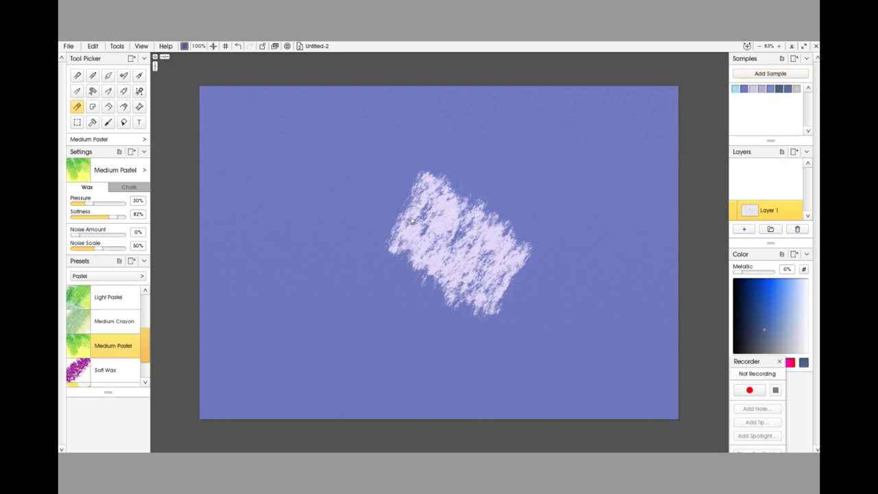
mouse_move(419, 214)
left_mouse_down()
mouse_move(508, 250)
mouse_move(415, 207)
mouse_move(435, 193)
mouse_move(414, 229)
mouse_move(418, 243)
mouse_move(429, 241)
mouse_move(455, 214)
mouse_move(445, 266)
mouse_move(452, 269)
mouse_move(460, 236)
mouse_move(456, 247)
mouse_move(497, 211)
mouse_move(478, 288)
mouse_move(464, 275)
mouse_move(490, 208)
mouse_move(470, 293)
mouse_move(499, 282)
mouse_move(508, 252)
mouse_move(494, 287)
mouse_move(480, 268)
mouse_move(481, 276)
mouse_move(503, 224)
mouse_move(476, 279)
left_mouse_up()
mouse_move(491, 234)
left_mouse_down()
mouse_move(433, 285)
mouse_move(447, 265)
mouse_move(450, 211)
mouse_move(444, 262)
mouse_move(457, 234)
mouse_move(446, 274)
mouse_move(477, 204)
mouse_move(478, 193)
mouse_move(459, 193)
mouse_move(411, 252)
mouse_move(439, 226)
mouse_move(467, 262)
left_mouse_up()
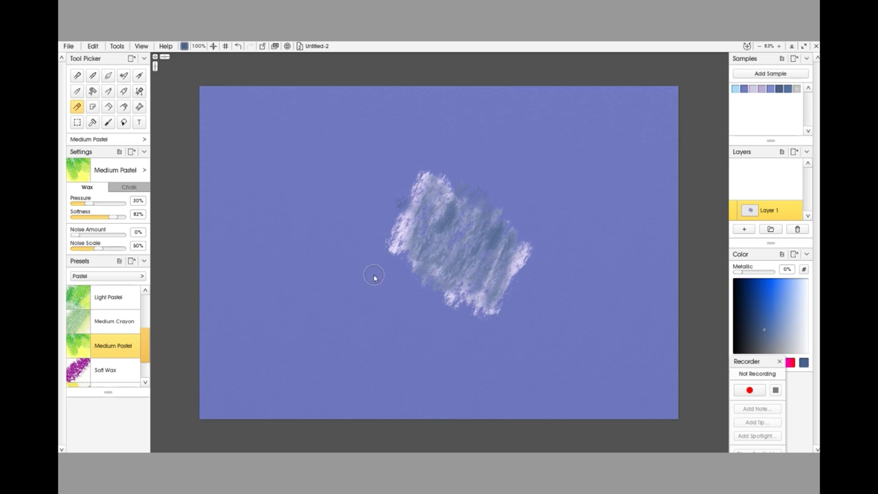
Step: Scribble a separate dark slate-blue pastel patch to the left of the pale block
mouse_move(343, 200)
left_mouse_down()
mouse_move(339, 247)
mouse_move(349, 252)
mouse_move(383, 223)
left_mouse_up()
mouse_move(329, 203)
left_mouse_down()
mouse_move(327, 186)
mouse_move(325, 243)
mouse_move(329, 196)
mouse_move(311, 243)
mouse_move(304, 221)
mouse_move(310, 240)
left_mouse_up()
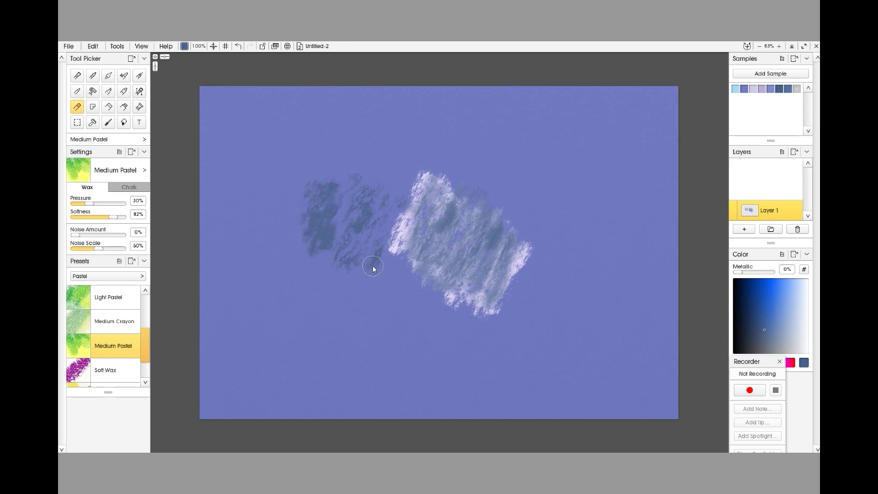
mouse_move(370, 246)
left_mouse_down()
mouse_move(364, 218)
mouse_move(349, 246)
left_mouse_up()
Step: Raise pastel pressure to 45% and switch the colour to light blue
type("5")
key("Return")
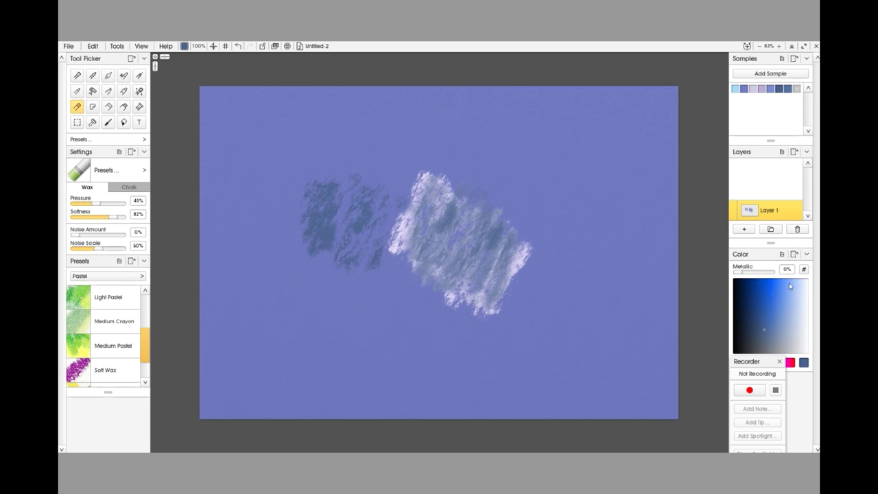
left_click(798, 299)
Step: Scrub a dense pale ice-blue pastel patch at lower left, below the dark scribble
mouse_move(317, 332)
left_mouse_down()
mouse_move(340, 293)
mouse_move(330, 329)
mouse_move(359, 290)
mouse_move(334, 345)
mouse_move(362, 309)
mouse_move(339, 366)
left_mouse_up()
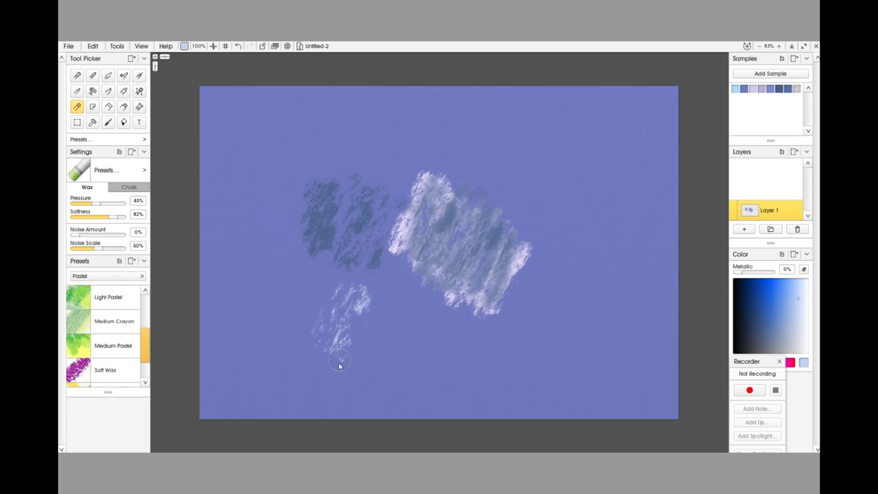
mouse_move(325, 290)
left_mouse_down()
mouse_move(293, 339)
mouse_move(318, 280)
mouse_move(294, 333)
mouse_move(296, 304)
mouse_move(282, 325)
mouse_move(309, 278)
mouse_move(297, 335)
left_mouse_up()
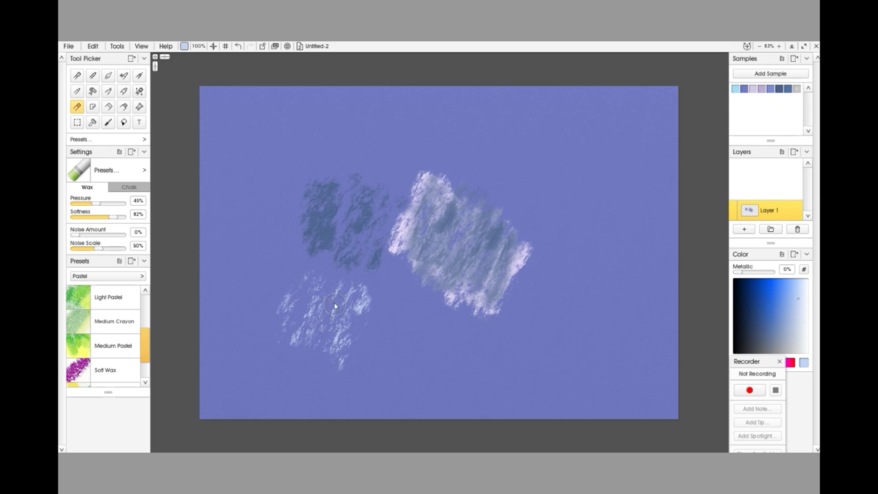
mouse_move(324, 298)
left_mouse_down()
mouse_move(308, 331)
mouse_move(341, 296)
mouse_move(320, 338)
mouse_move(335, 299)
mouse_move(347, 300)
mouse_move(323, 345)
mouse_move(357, 308)
mouse_move(339, 352)
mouse_move(313, 333)
left_mouse_up()
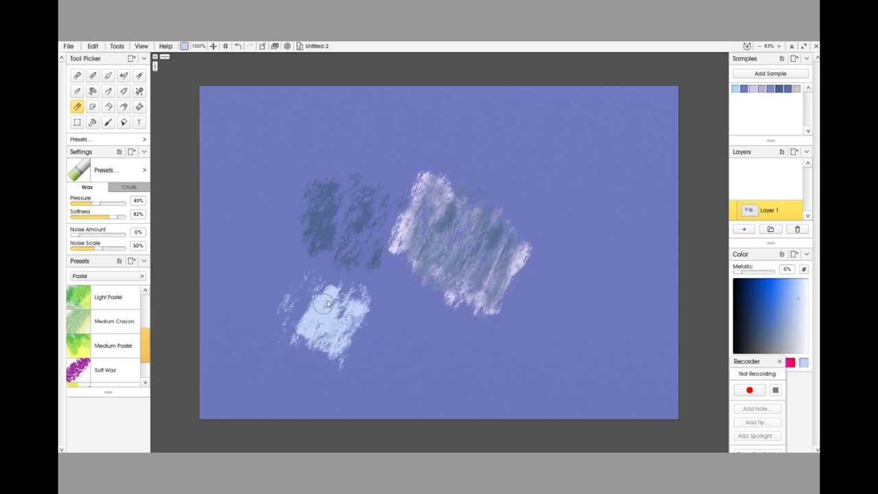
mouse_move(327, 304)
left_mouse_down()
mouse_move(312, 275)
mouse_move(298, 303)
mouse_move(295, 297)
mouse_move(292, 320)
mouse_move(305, 300)
mouse_move(291, 331)
mouse_move(303, 321)
mouse_move(291, 320)
mouse_move(307, 333)
mouse_move(343, 312)
mouse_move(333, 338)
mouse_move(347, 333)
mouse_move(355, 307)
left_mouse_up()
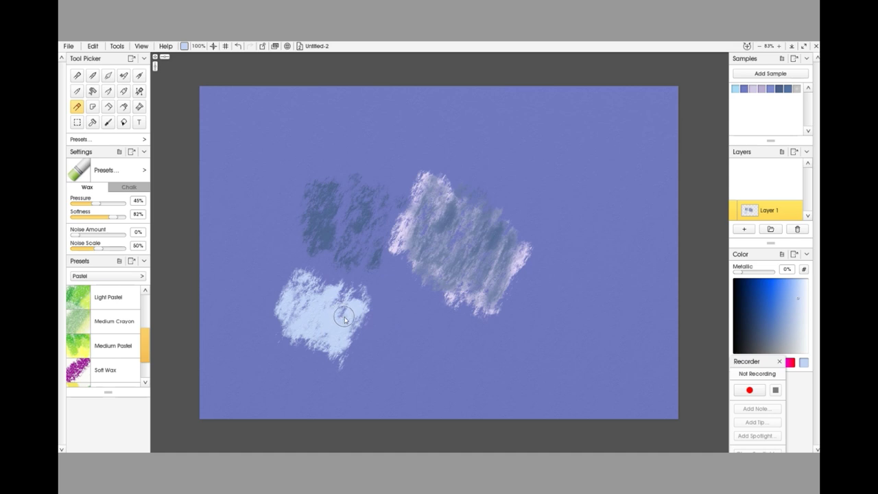
mouse_move(344, 319)
left_mouse_down()
mouse_move(355, 345)
mouse_move(358, 310)
mouse_move(341, 310)
mouse_move(330, 330)
mouse_move(336, 301)
mouse_move(323, 303)
mouse_move(314, 328)
mouse_move(311, 281)
mouse_move(295, 317)
mouse_move(298, 284)
mouse_move(295, 309)
left_mouse_up()
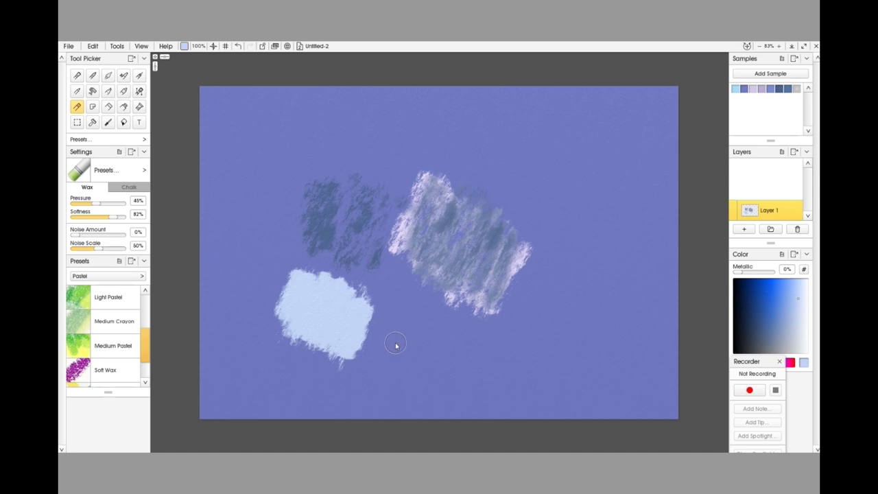
Step: Cover the dark scribble and diagonal patch with pale ice-blue pastel, merging them into one band
mouse_move(358, 165)
left_mouse_down()
mouse_move(339, 219)
mouse_move(357, 184)
mouse_move(348, 156)
mouse_move(330, 215)
left_mouse_up()
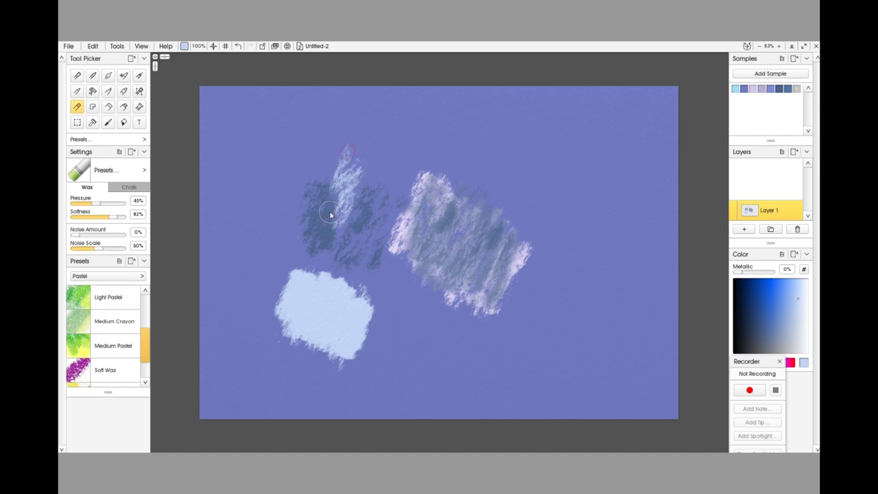
mouse_move(345, 161)
left_mouse_down()
mouse_move(328, 214)
mouse_move(343, 167)
mouse_move(319, 165)
mouse_move(328, 159)
mouse_move(337, 199)
mouse_move(318, 196)
mouse_move(343, 164)
left_mouse_up()
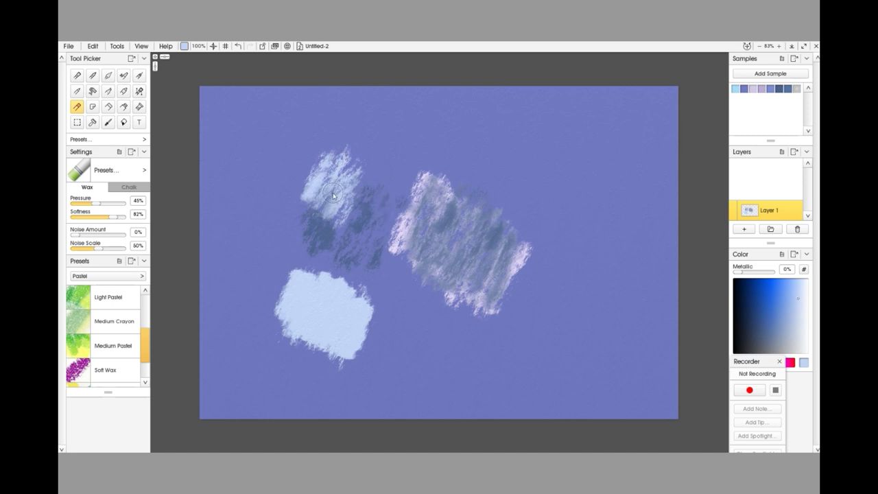
mouse_move(333, 194)
left_mouse_down()
mouse_move(321, 177)
mouse_move(333, 182)
mouse_move(348, 164)
mouse_move(336, 199)
mouse_move(316, 195)
mouse_move(335, 179)
mouse_move(311, 233)
mouse_move(335, 195)
mouse_move(320, 222)
mouse_move(332, 213)
mouse_move(331, 186)
mouse_move(323, 231)
mouse_move(353, 195)
mouse_move(314, 252)
mouse_move(316, 202)
mouse_move(322, 189)
mouse_move(337, 187)
mouse_move(317, 219)
mouse_move(334, 166)
mouse_move(314, 230)
mouse_move(353, 201)
mouse_move(354, 187)
mouse_move(345, 237)
mouse_move(351, 194)
mouse_move(337, 218)
mouse_move(356, 182)
mouse_move(339, 204)
mouse_move(337, 187)
mouse_move(348, 162)
mouse_move(341, 184)
mouse_move(357, 165)
mouse_move(359, 184)
mouse_move(351, 214)
mouse_move(367, 179)
mouse_move(358, 216)
mouse_move(371, 200)
mouse_move(356, 241)
mouse_move(380, 183)
mouse_move(365, 245)
left_mouse_up()
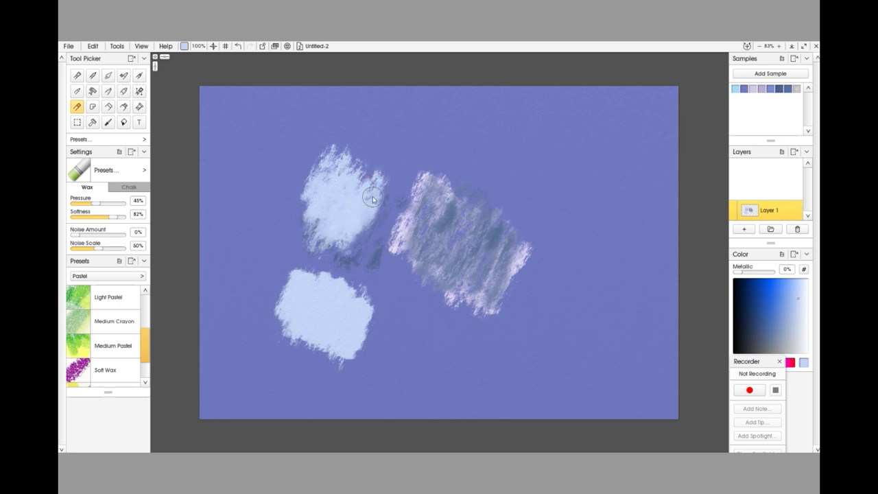
mouse_move(373, 200)
left_mouse_down()
mouse_move(360, 236)
mouse_move(393, 180)
mouse_move(382, 230)
mouse_move(393, 217)
mouse_move(379, 237)
left_mouse_up()
mouse_move(390, 206)
left_mouse_down()
mouse_move(383, 234)
mouse_move(387, 199)
mouse_move(397, 191)
mouse_move(401, 208)
mouse_move(409, 189)
mouse_move(409, 204)
mouse_move(381, 209)
mouse_move(377, 201)
mouse_move(361, 216)
mouse_move(385, 207)
mouse_move(419, 203)
left_mouse_up()
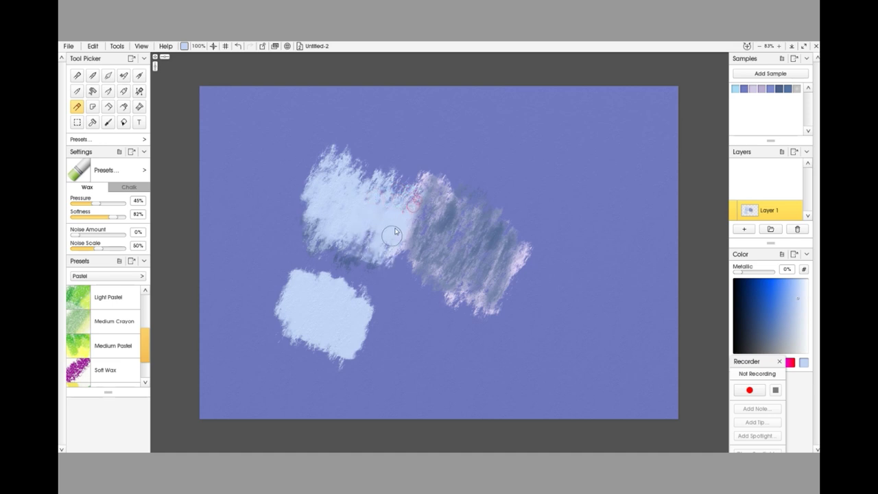
mouse_move(395, 232)
left_mouse_down()
mouse_move(424, 199)
mouse_move(411, 252)
mouse_move(422, 178)
mouse_move(420, 203)
mouse_move(429, 191)
mouse_move(430, 201)
mouse_move(416, 250)
mouse_move(431, 242)
mouse_move(411, 277)
mouse_move(393, 271)
mouse_move(405, 275)
mouse_move(433, 212)
mouse_move(415, 231)
mouse_move(437, 199)
mouse_move(442, 207)
mouse_move(450, 199)
mouse_move(433, 285)
mouse_move(442, 234)
mouse_move(427, 272)
mouse_move(431, 279)
mouse_move(448, 268)
mouse_move(444, 288)
mouse_move(456, 201)
mouse_move(435, 248)
mouse_move(426, 287)
mouse_move(474, 234)
mouse_move(473, 214)
mouse_move(448, 291)
mouse_move(477, 217)
mouse_move(459, 285)
mouse_move(511, 211)
mouse_move(494, 235)
mouse_move(490, 224)
mouse_move(463, 278)
mouse_move(504, 215)
mouse_move(473, 291)
mouse_move(497, 224)
mouse_move(472, 266)
mouse_move(506, 219)
mouse_move(480, 283)
mouse_move(486, 230)
mouse_move(468, 310)
mouse_move(501, 222)
mouse_move(480, 303)
mouse_move(492, 273)
mouse_move(505, 283)
mouse_move(508, 251)
mouse_move(491, 295)
mouse_move(521, 247)
mouse_move(494, 313)
mouse_move(482, 260)
mouse_move(510, 255)
mouse_move(486, 262)
mouse_move(471, 286)
mouse_move(492, 269)
mouse_move(497, 294)
mouse_move(521, 256)
mouse_move(489, 272)
left_mouse_up()
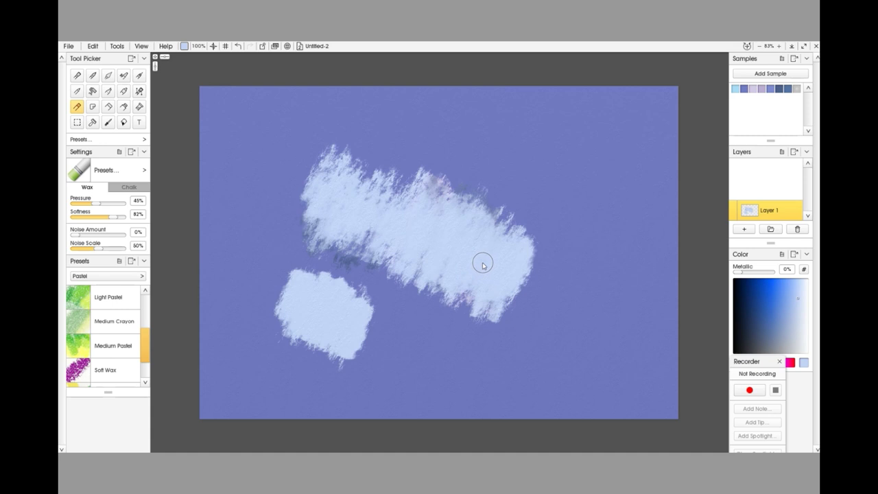
Step: Add pale blue pastel along the top and right side, bridging the small and large patches
mouse_move(408, 172)
left_mouse_down()
mouse_move(420, 152)
mouse_move(398, 203)
mouse_move(400, 183)
mouse_move(372, 210)
mouse_move(357, 202)
mouse_move(359, 191)
mouse_move(349, 196)
mouse_move(353, 168)
mouse_move(388, 123)
mouse_move(365, 177)
mouse_move(398, 151)
mouse_move(386, 178)
mouse_move(399, 181)
mouse_move(439, 141)
mouse_move(446, 149)
mouse_move(464, 137)
mouse_move(464, 198)
mouse_move(497, 197)
mouse_move(506, 178)
mouse_move(500, 208)
mouse_move(518, 194)
mouse_move(503, 231)
mouse_move(512, 245)
mouse_move(564, 184)
mouse_move(556, 233)
left_mouse_up()
mouse_move(556, 199)
left_mouse_down()
mouse_move(565, 230)
mouse_move(548, 247)
mouse_move(540, 221)
mouse_move(545, 250)
mouse_move(525, 316)
mouse_move(522, 286)
mouse_move(478, 311)
mouse_move(486, 254)
mouse_move(485, 291)
mouse_move(467, 309)
left_mouse_up()
mouse_move(401, 288)
left_mouse_down()
mouse_move(345, 275)
mouse_move(334, 291)
mouse_move(374, 240)
mouse_move(376, 295)
left_mouse_up()
mouse_move(429, 241)
left_mouse_down()
mouse_move(435, 293)
mouse_move(466, 277)
mouse_move(445, 293)
mouse_move(459, 276)
mouse_move(463, 283)
mouse_move(467, 258)
mouse_move(452, 286)
mouse_move(472, 276)
mouse_move(497, 288)
mouse_move(496, 341)
mouse_move(507, 310)
mouse_move(495, 249)
mouse_move(449, 317)
mouse_move(456, 254)
mouse_move(428, 278)
mouse_move(449, 290)
left_mouse_up()
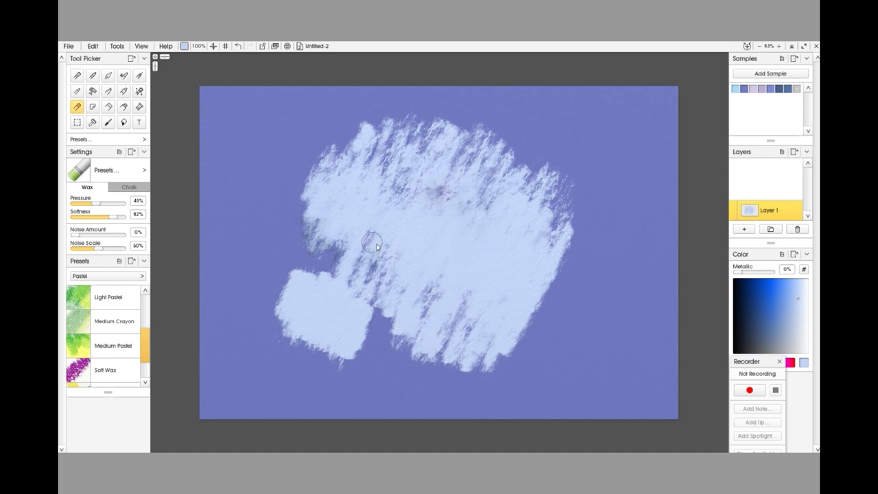
Step: Extend the pale blue pastel patch's upper-left edge further outward
mouse_move(308, 194)
left_mouse_down()
mouse_move(291, 203)
mouse_move(323, 159)
left_mouse_up()
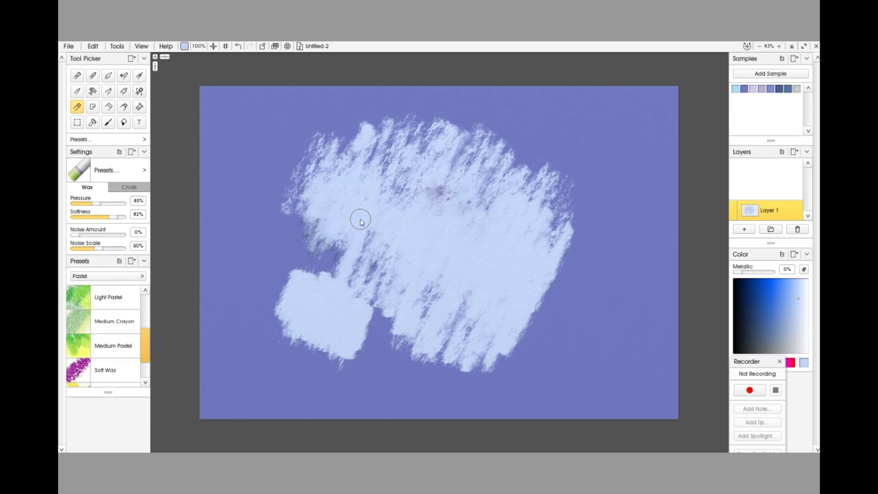
mouse_move(308, 149)
left_mouse_down()
mouse_move(307, 189)
mouse_move(317, 196)
mouse_move(347, 132)
mouse_move(324, 131)
left_mouse_up()
mouse_move(309, 166)
left_mouse_down()
mouse_move(292, 152)
mouse_move(275, 148)
mouse_move(293, 135)
mouse_move(340, 154)
mouse_move(309, 196)
mouse_move(282, 180)
mouse_move(287, 147)
mouse_move(334, 121)
mouse_move(350, 169)
mouse_move(341, 215)
mouse_move(349, 210)
mouse_move(362, 234)
left_mouse_up()
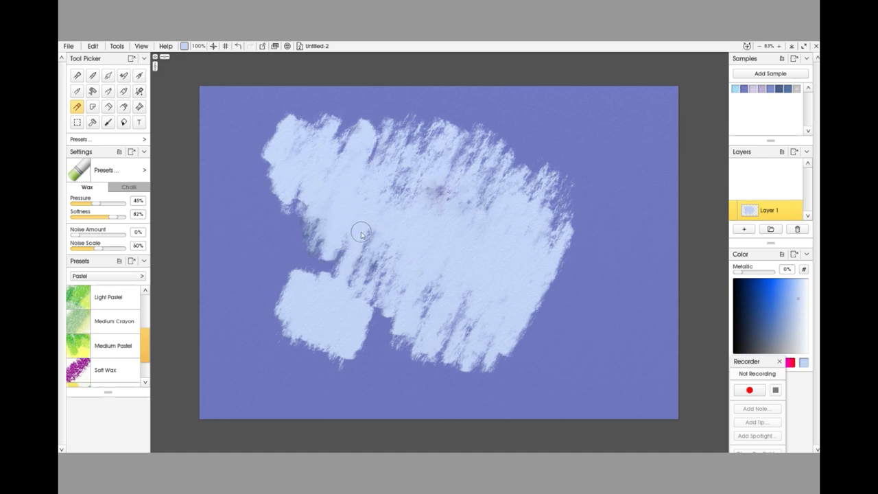